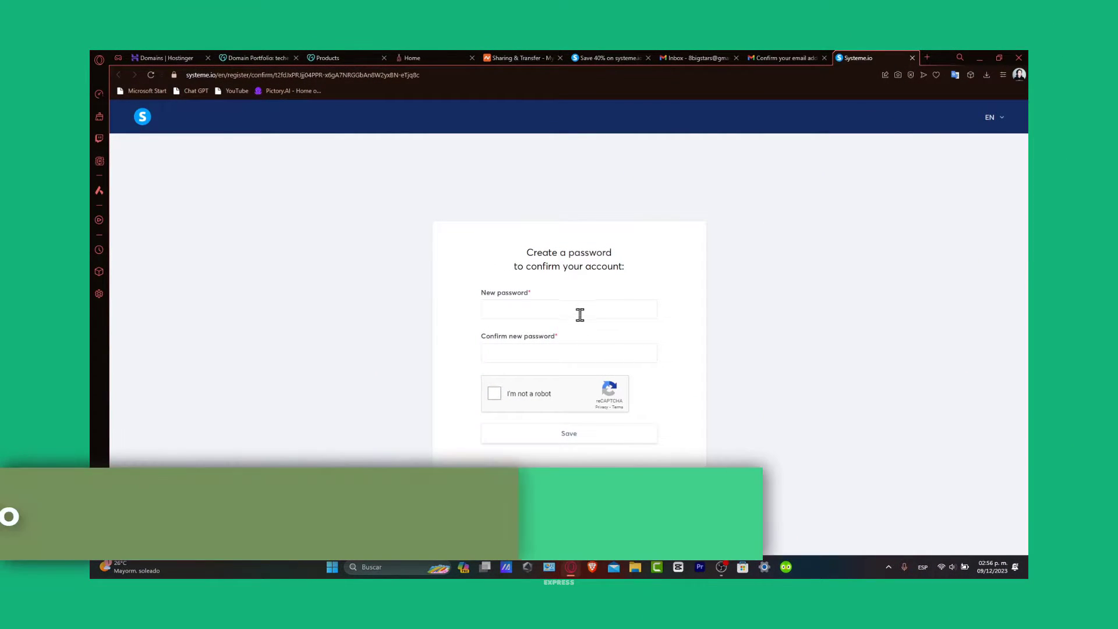
# Set and confirm a new password to activate the Systeme.io account
pyautogui.click(579, 310)
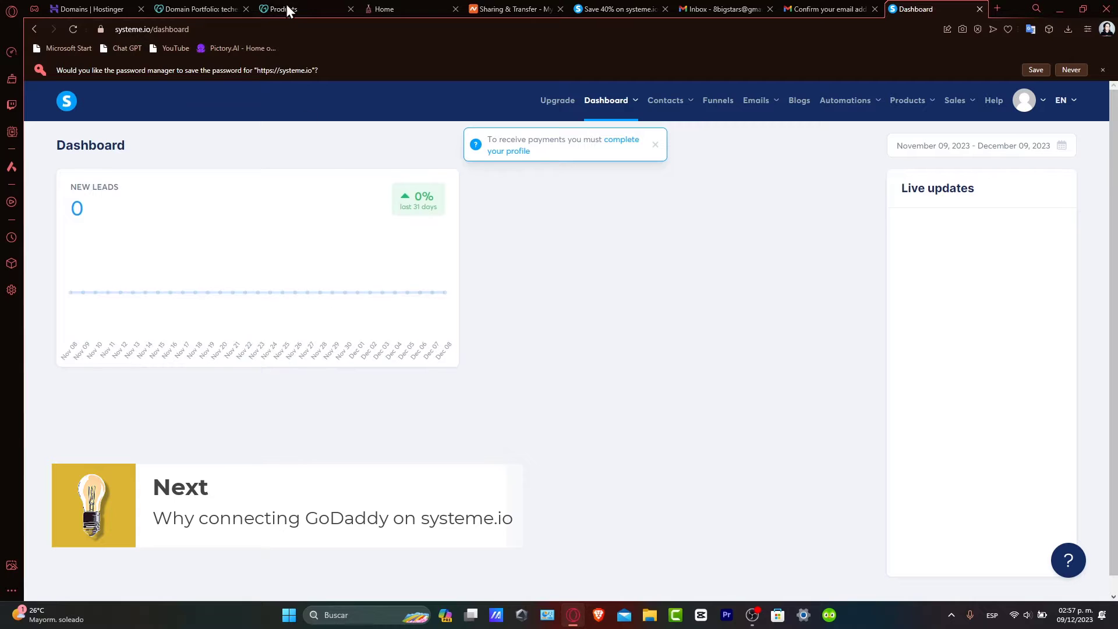
# From GoDaddy's My Products list, open the DNS records for techexpress.ltd
pyautogui.click(211, 8)
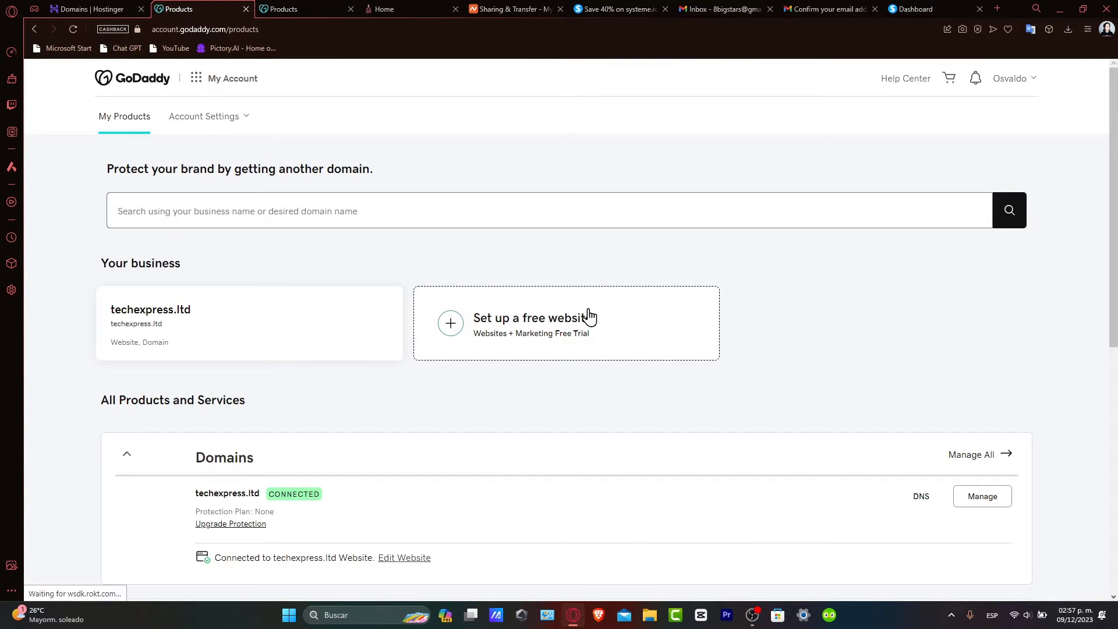
pyautogui.scroll(-5, 906, 364)
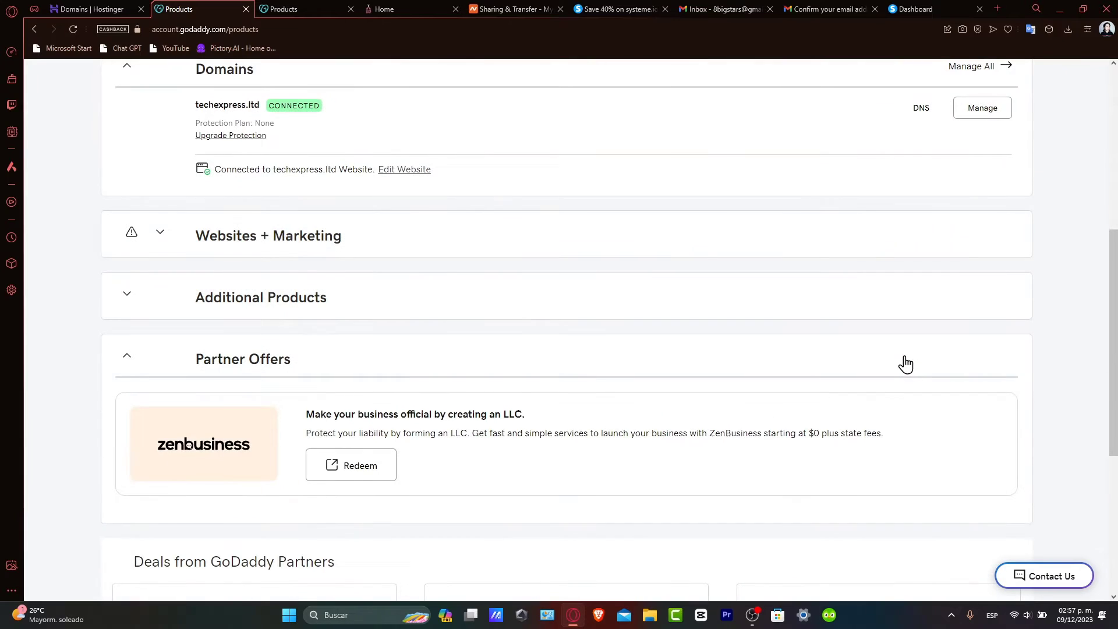
pyautogui.scroll(3, 906, 364)
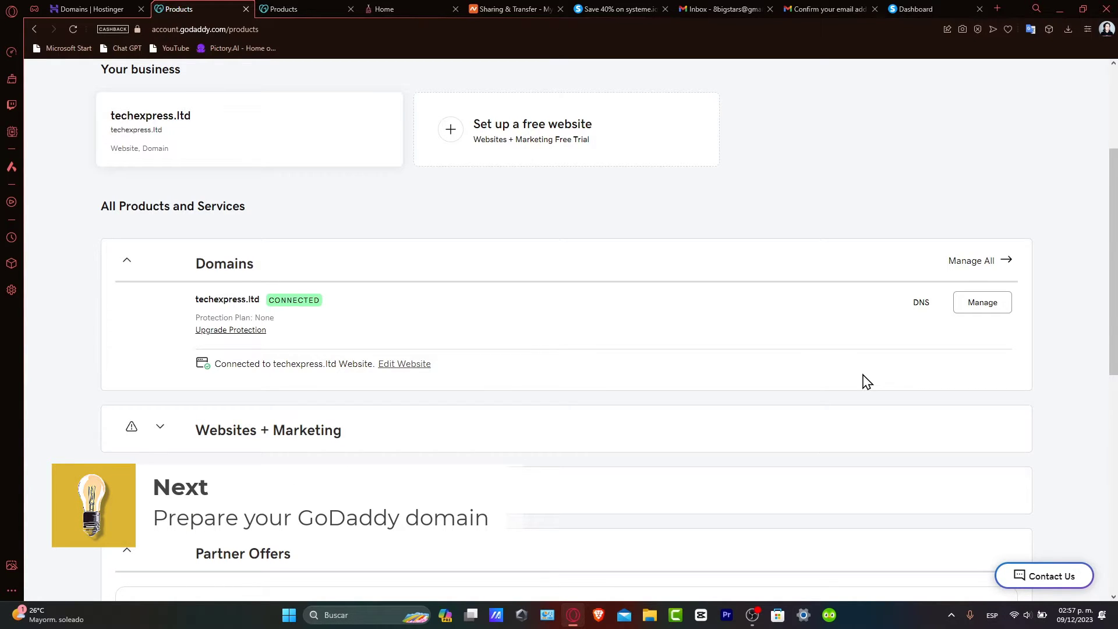
pyautogui.scroll(3, 675, 373)
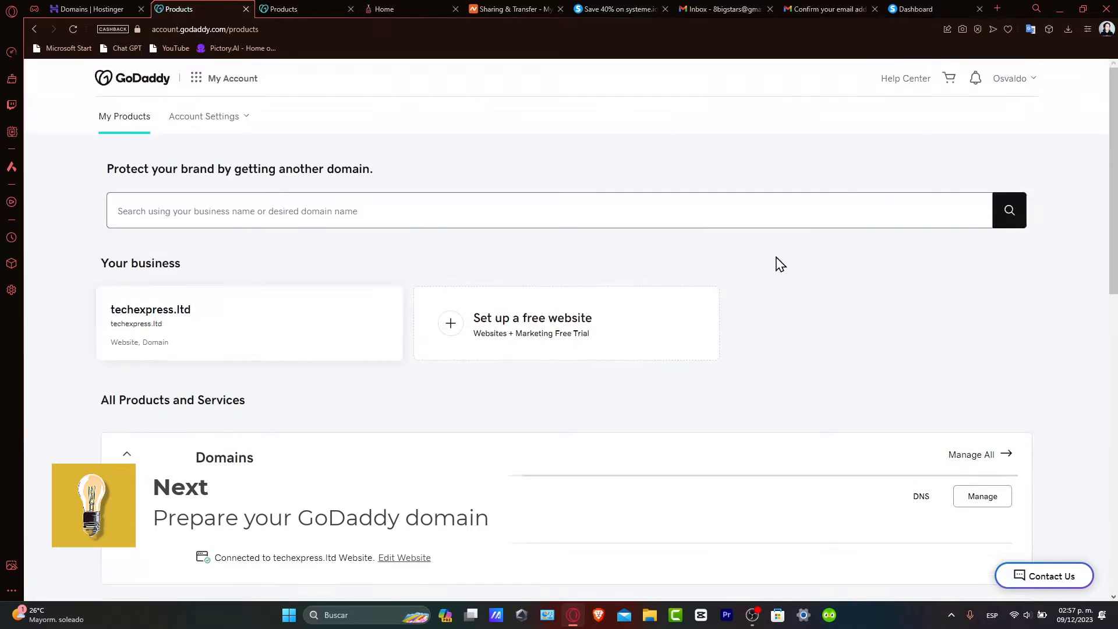
pyautogui.click(1008, 90)
pyautogui.click(954, 188)
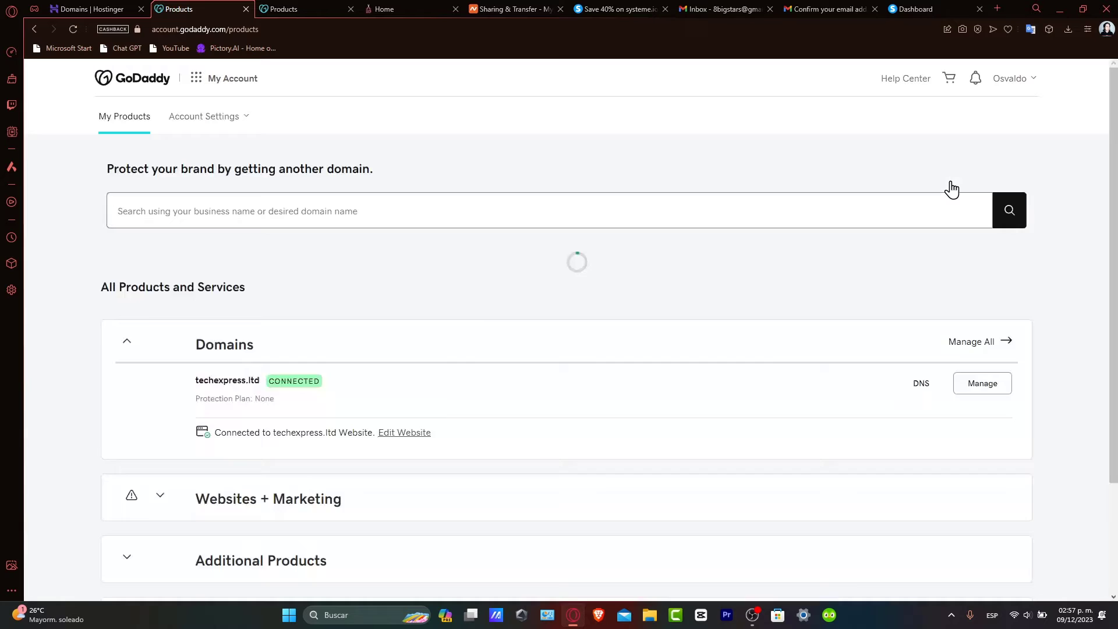
pyautogui.scroll(-3, 687, 230)
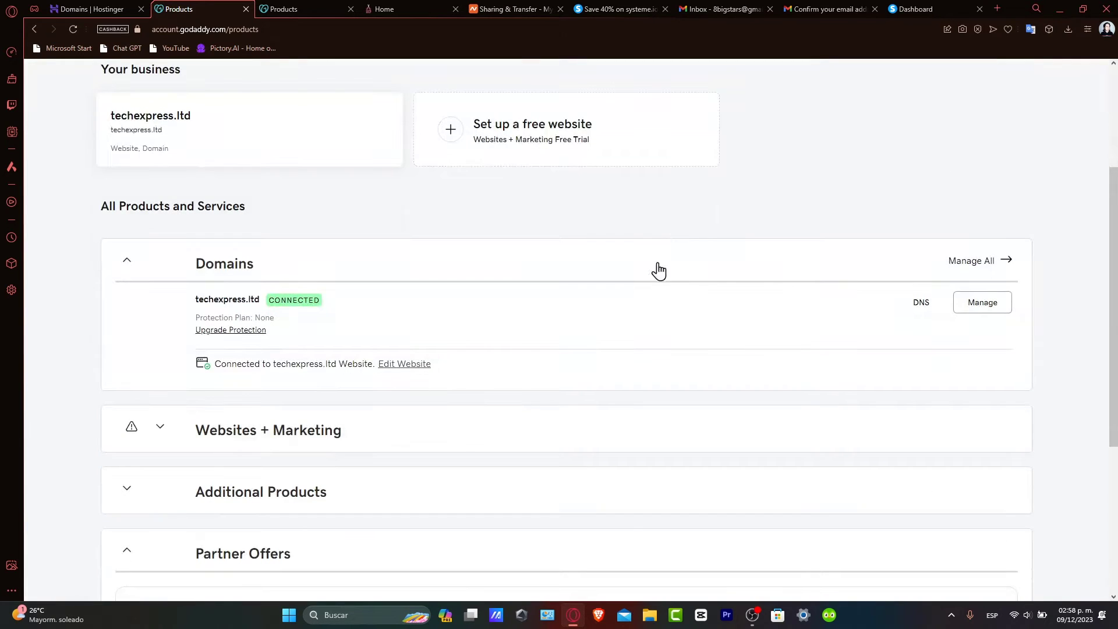
pyautogui.click(931, 307)
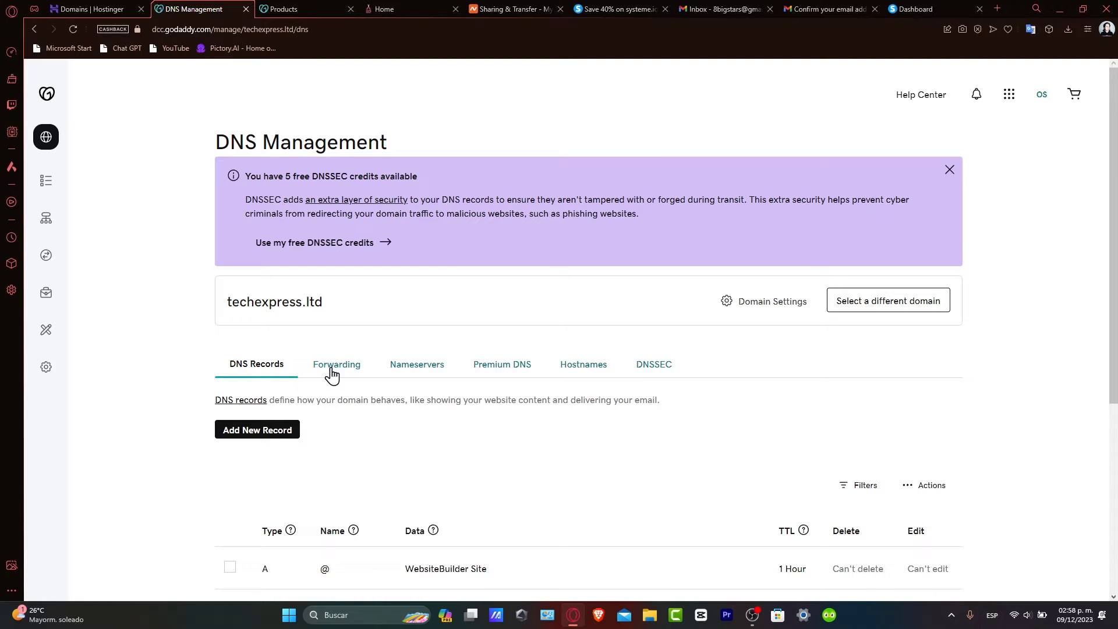
pyautogui.scroll(-5, 731, 367)
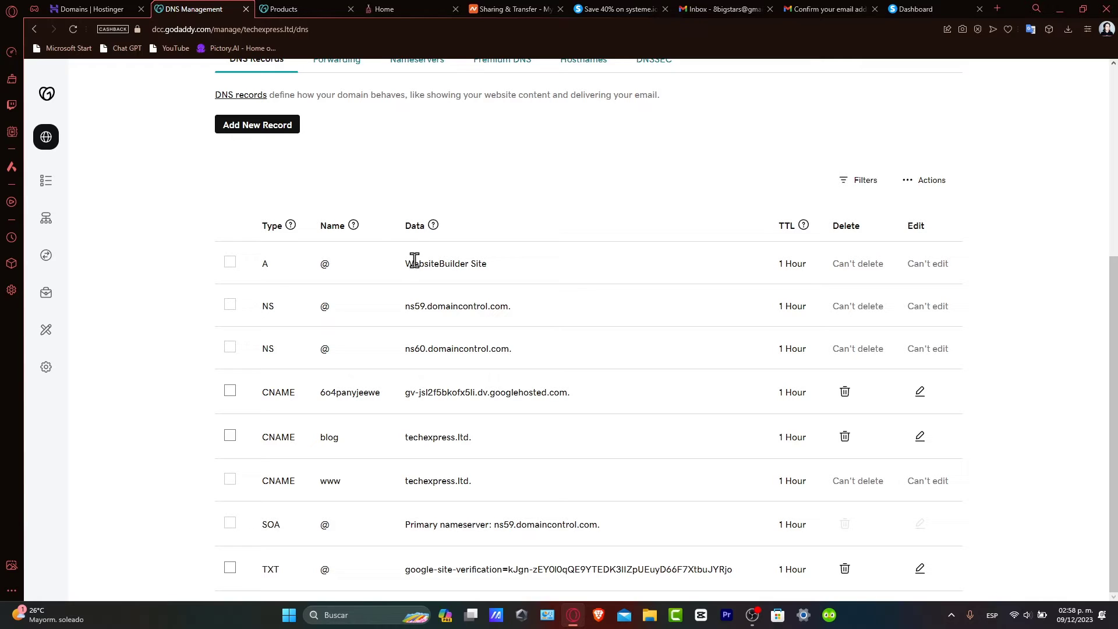
# Go to Systeme.io Settings > Custom domains, where techexpressvideos.systeme.io shows Ready to use
pyautogui.click(916, 8)
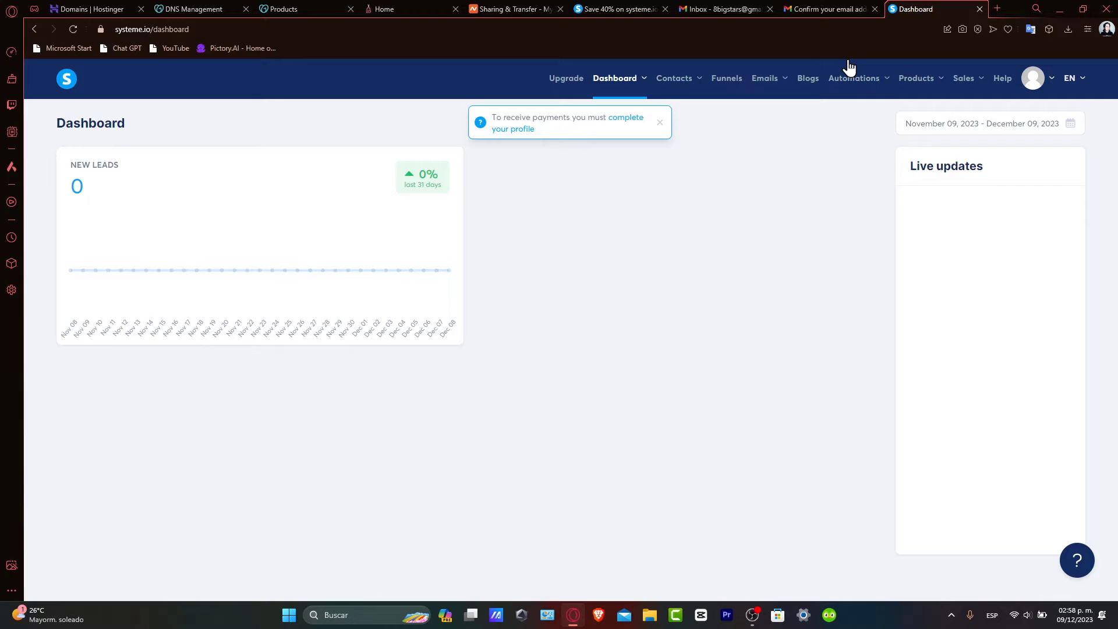
pyautogui.moveTo(849, 73)
pyautogui.moveTo(1039, 82)
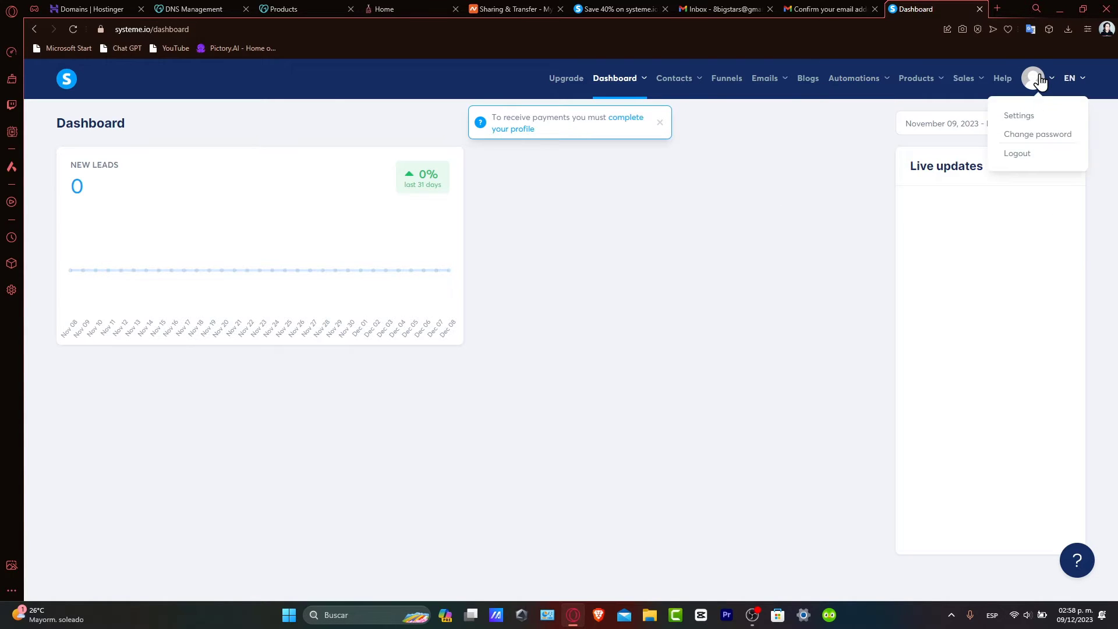
pyautogui.click(1023, 116)
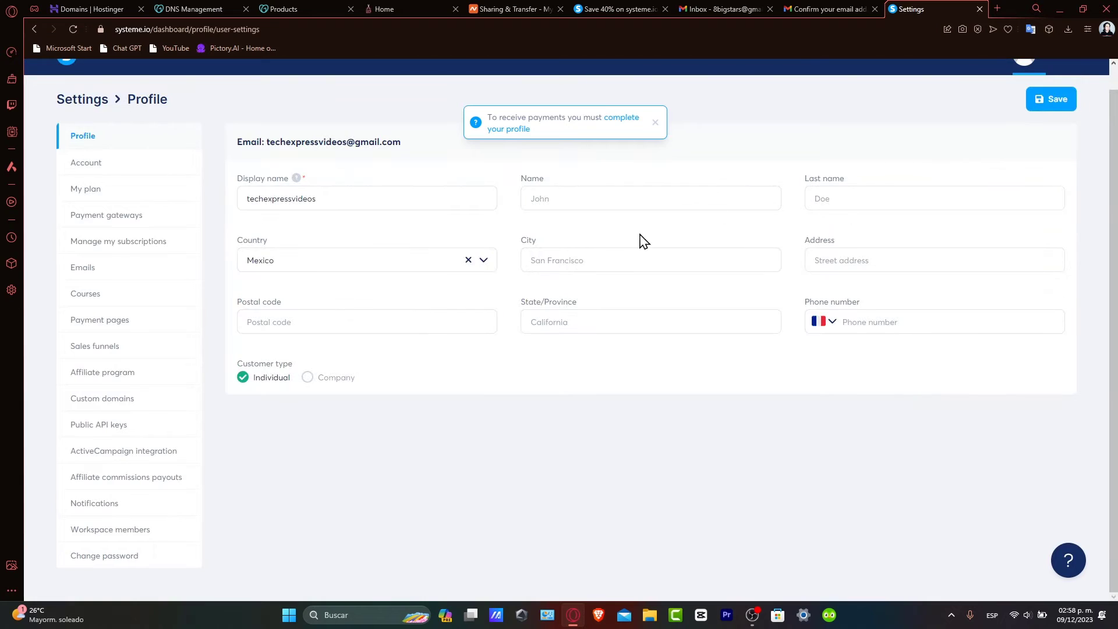
pyautogui.click(135, 406)
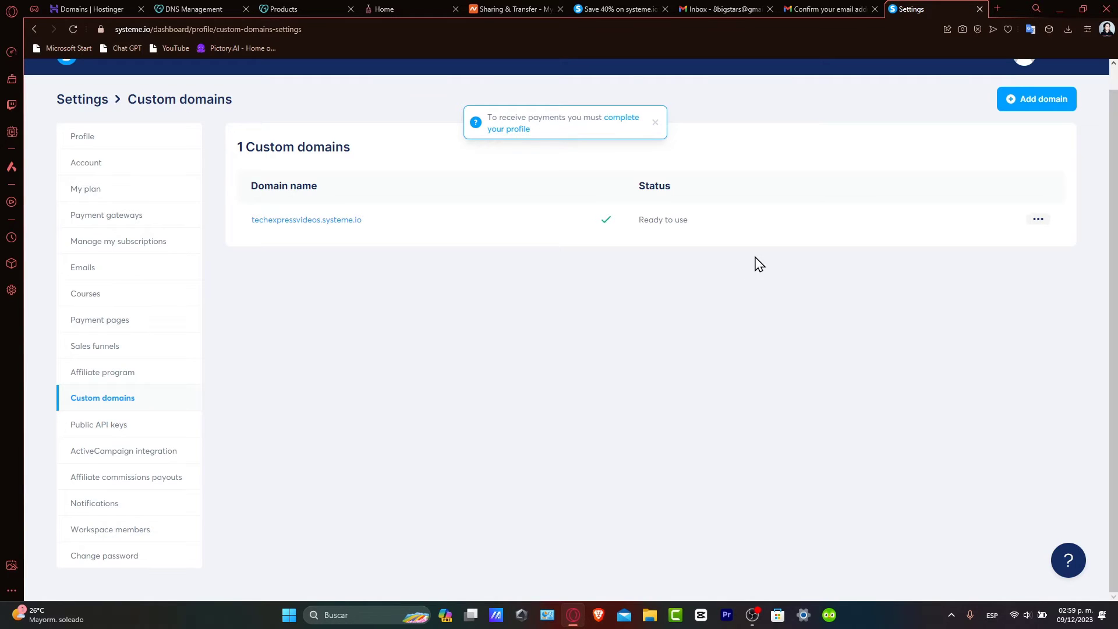
pyautogui.click(1067, 90)
pyautogui.click(477, 322)
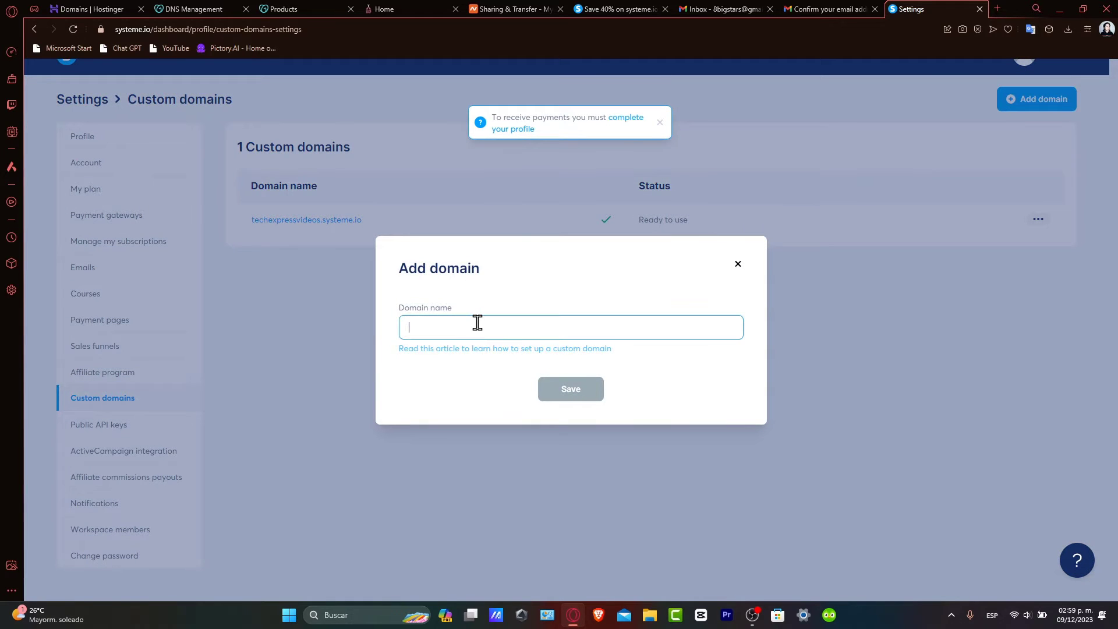
pyautogui.click(323, 7)
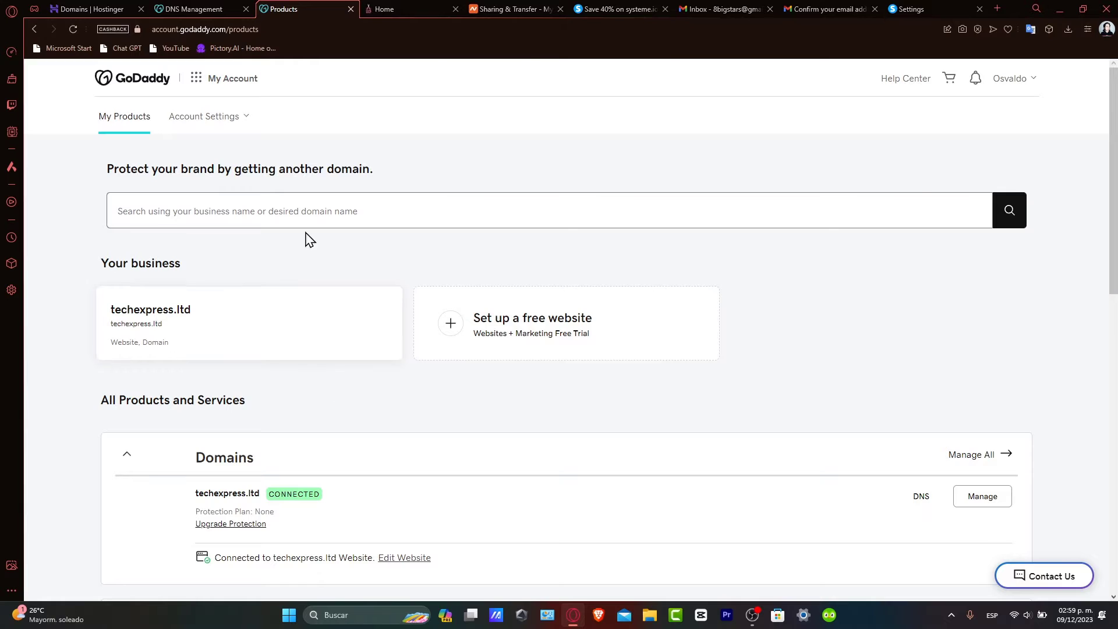
pyautogui.click(210, 9)
pyautogui.scroll(5, 270, 64)
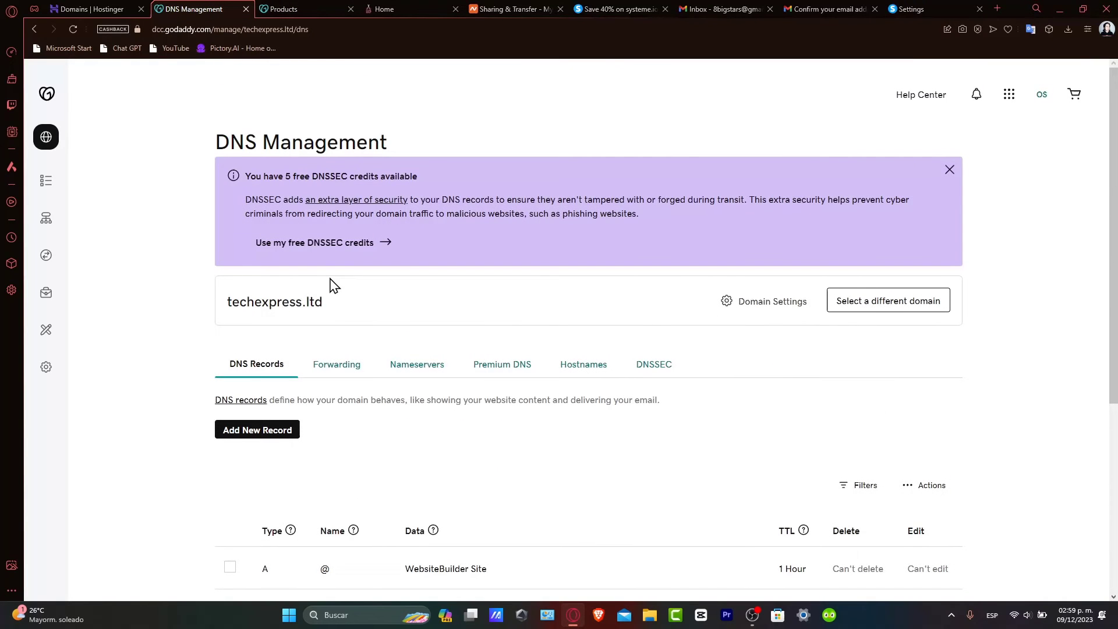
pyautogui.moveTo(323, 301); pyautogui.dragTo(225, 302)
pyautogui.hotkey('ctrl', 'c')
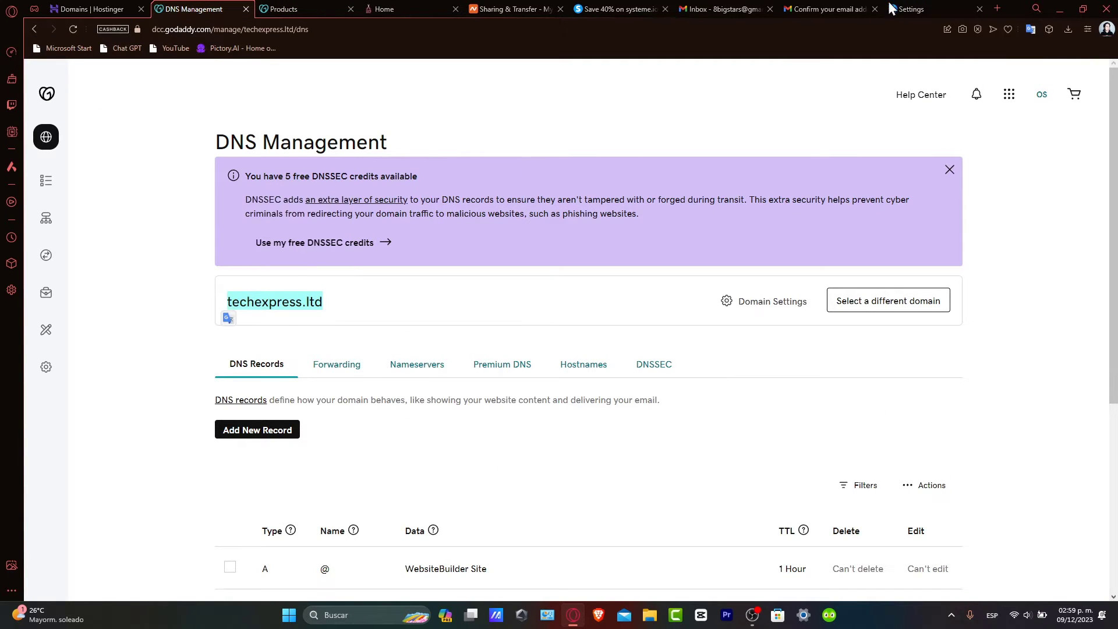
pyautogui.click(932, 8)
pyautogui.hotkey('ctrl', 'v')
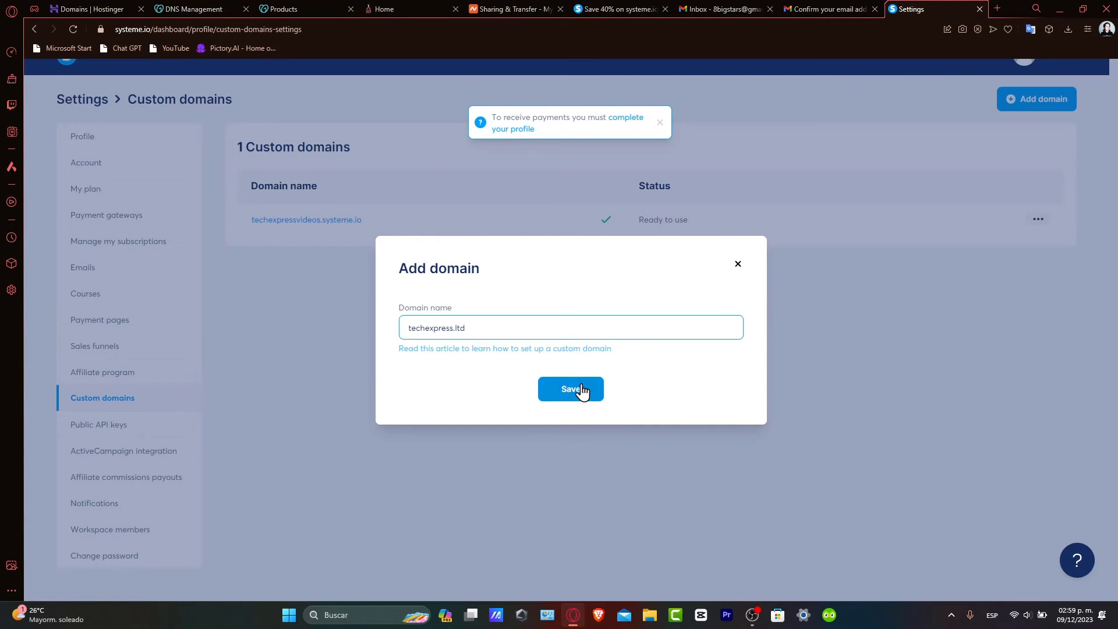
pyautogui.click(581, 393)
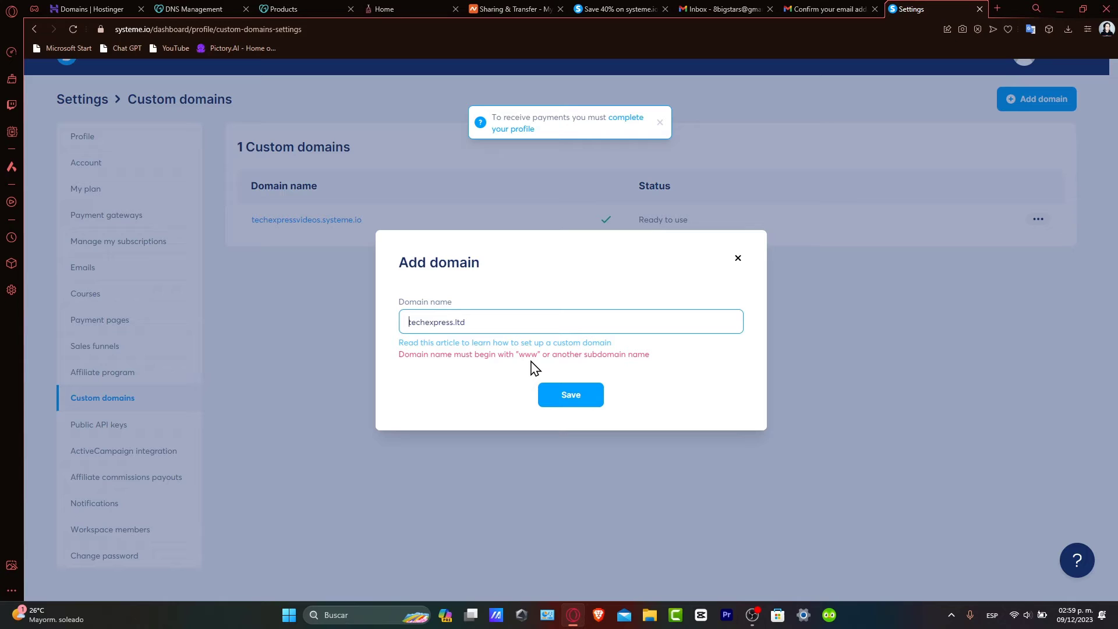
pyautogui.write('www.')
pyautogui.click(577, 390)
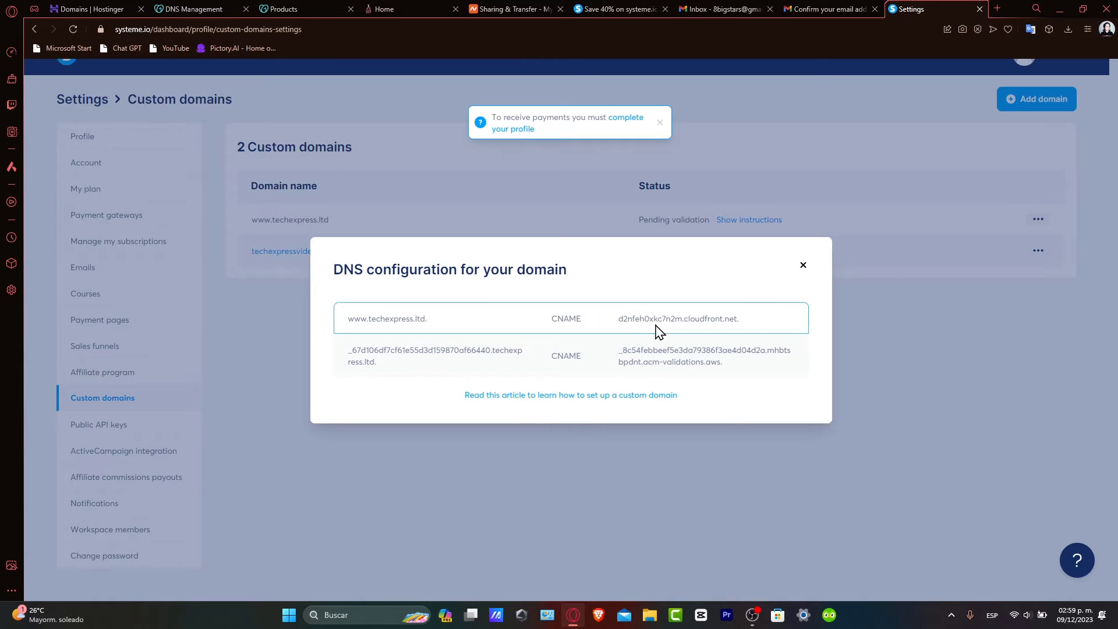
pyautogui.moveTo(618, 318)
pyautogui.mouseDown()
pyautogui.moveTo(757, 319)
pyautogui.moveTo(619, 324)
pyautogui.mouseUp()
pyautogui.click(750, 325)
pyautogui.hotkey('ctrl', 'c')
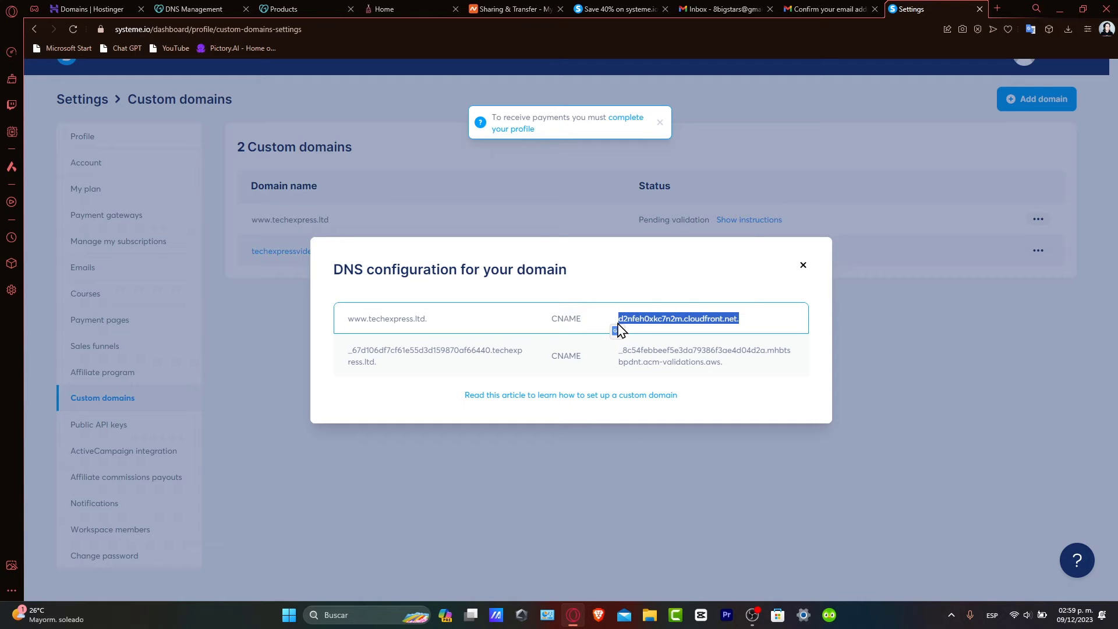
pyautogui.click(87, 9)
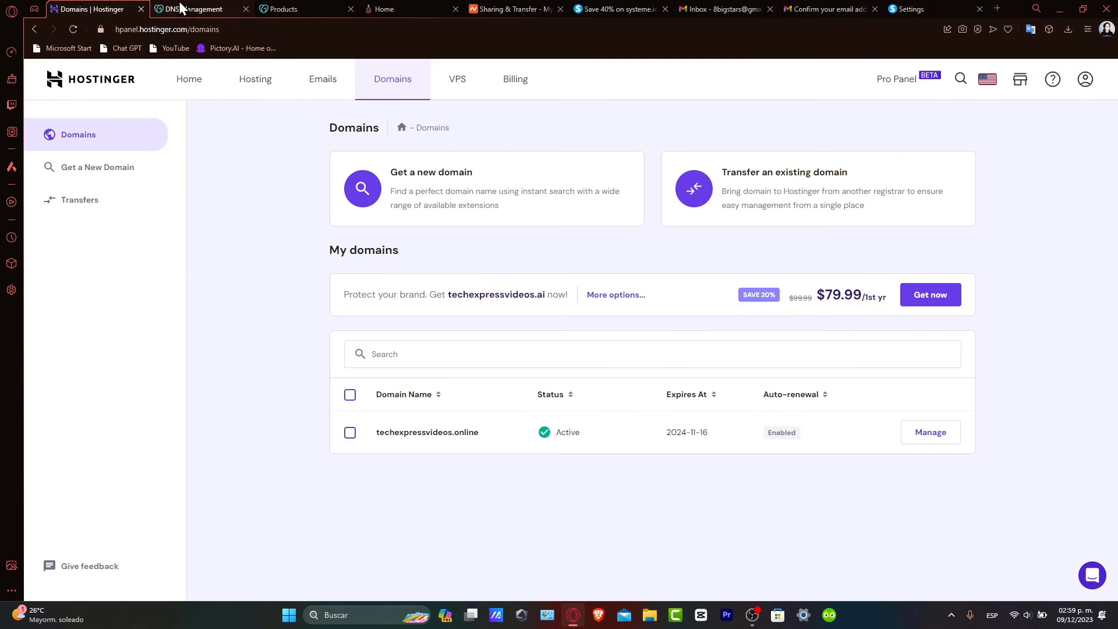
# Start a new CNAME-type DNS record for techexpress.ltd in GoDaddy
pyautogui.click(190, 7)
pyautogui.scroll(-3, 418, 337)
pyautogui.scroll(3, 367, 375)
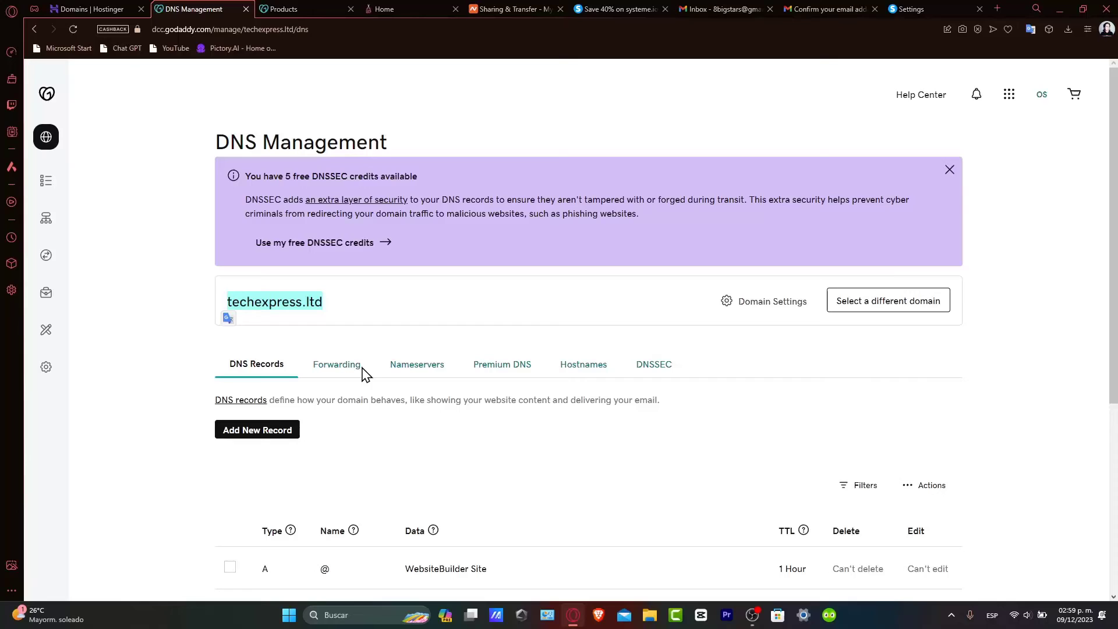
pyautogui.click(287, 429)
pyautogui.click(294, 513)
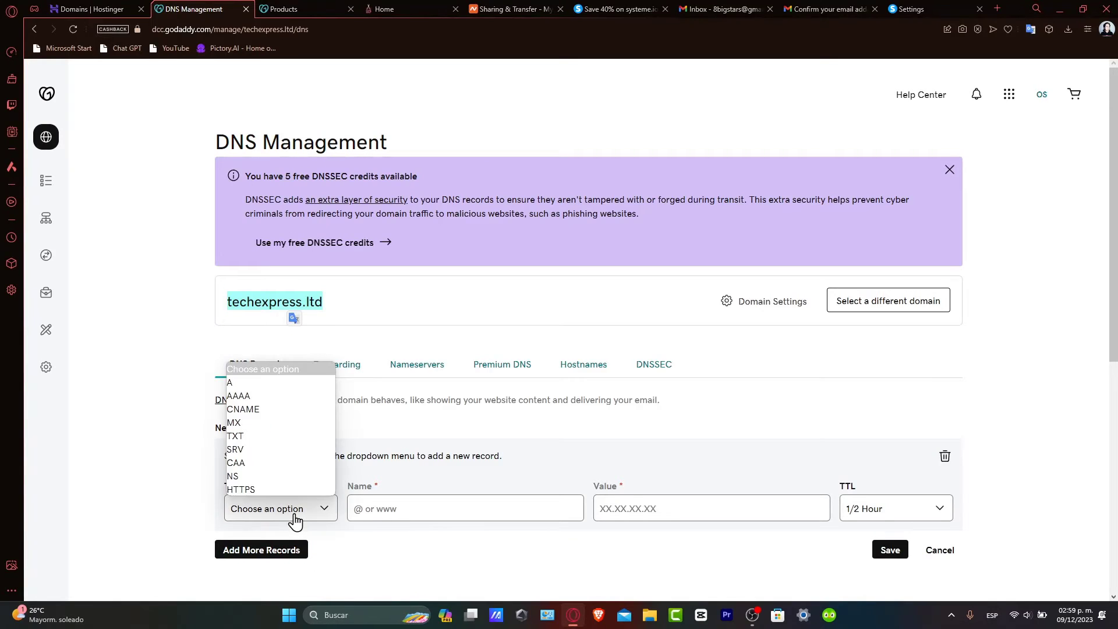
pyautogui.click(283, 422)
# Set Name @ and Value d2nfeh0xkc7n2m.cloudfront.net. and save; GoDaddy rejects it as invalid
pyautogui.click(419, 503)
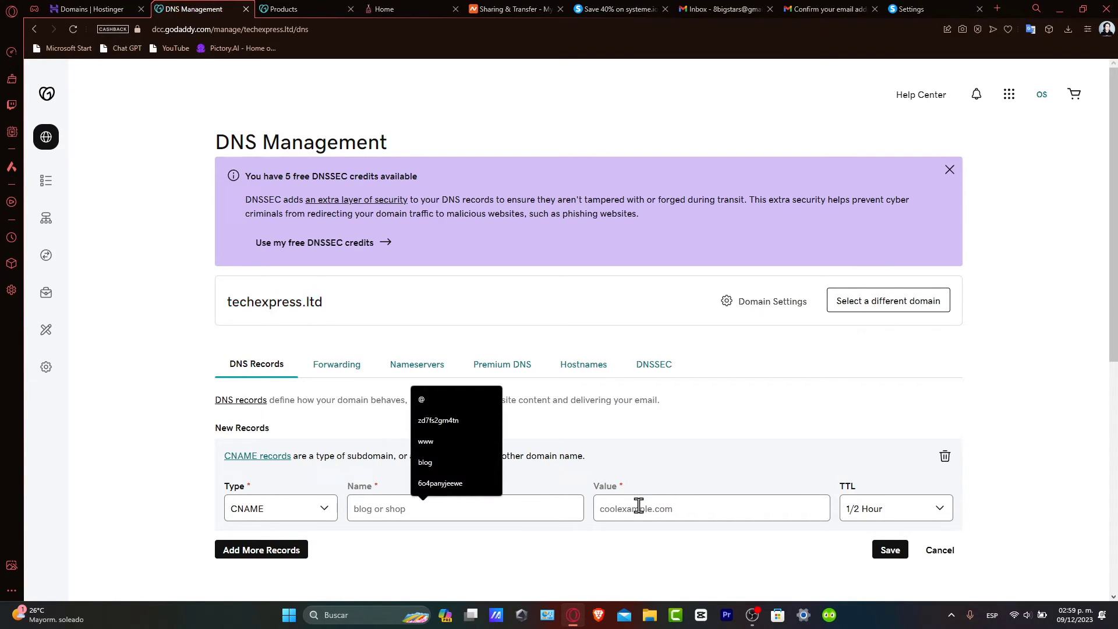
pyautogui.click(654, 515)
pyautogui.hotkey('ctrl', 'v')
pyautogui.click(527, 510)
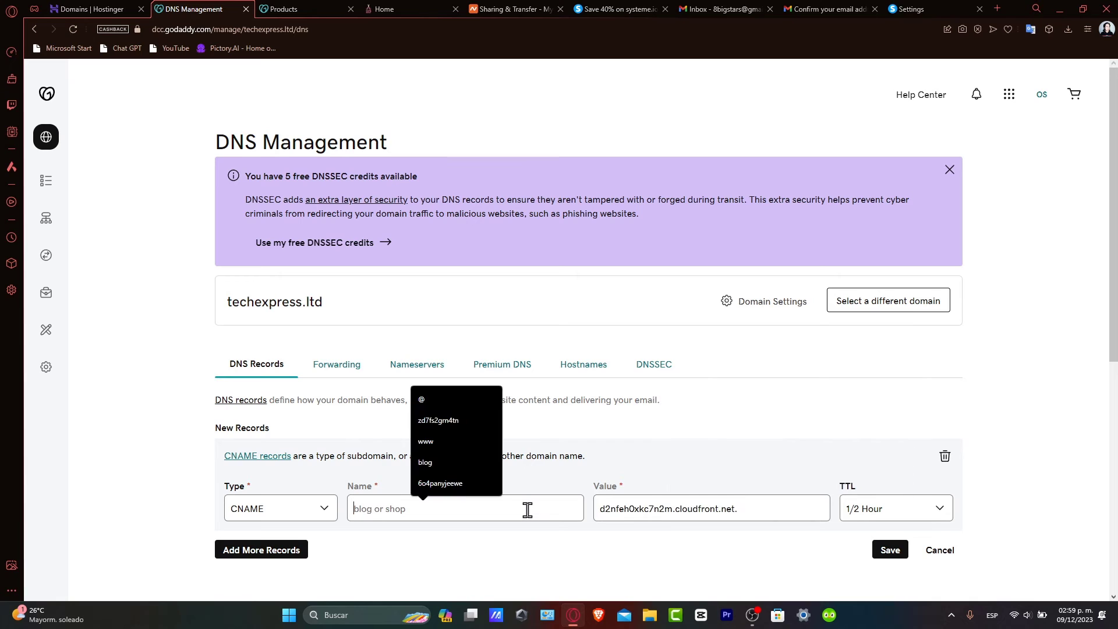
pyautogui.write('@')
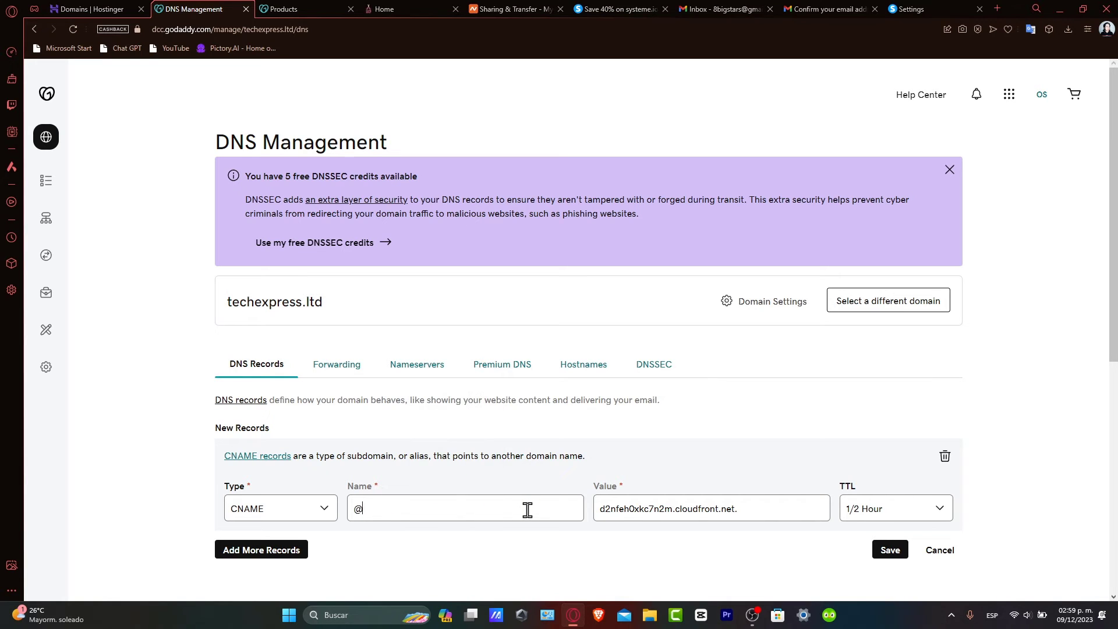
pyautogui.click(885, 549)
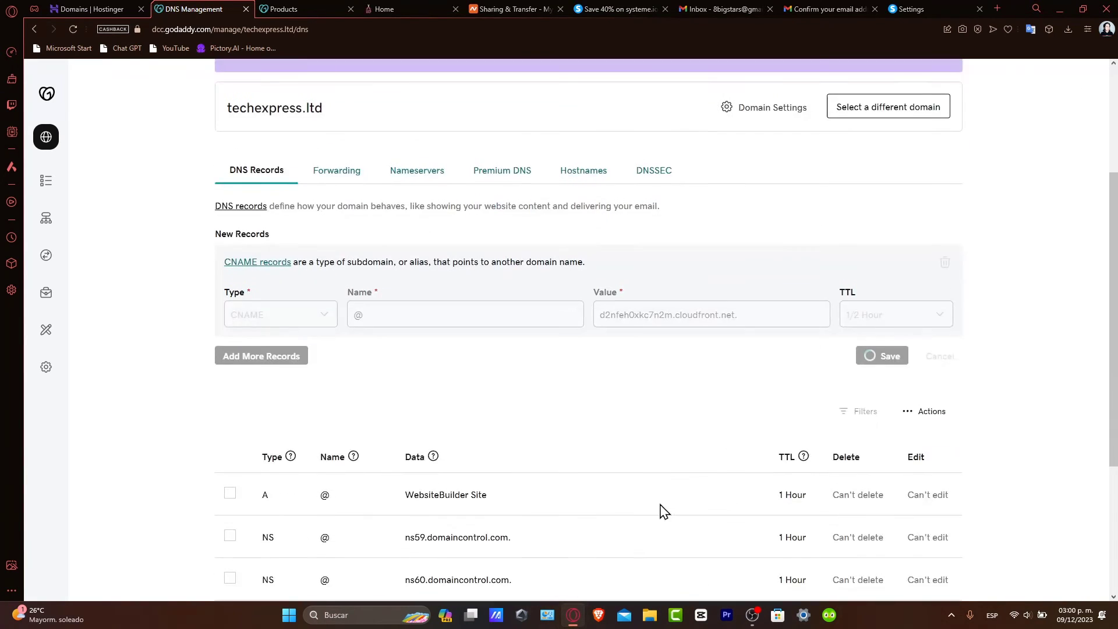
pyautogui.scroll(-3, 652, 507)
pyautogui.scroll(6, 661, 404)
pyautogui.scroll(-3, 657, 394)
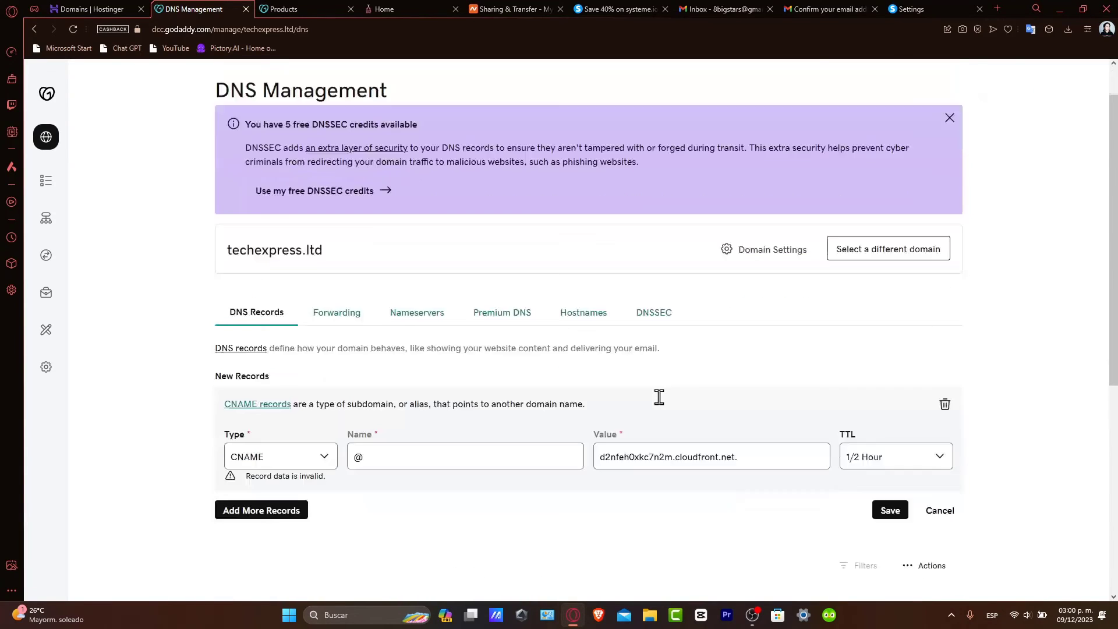
pyautogui.click(306, 3)
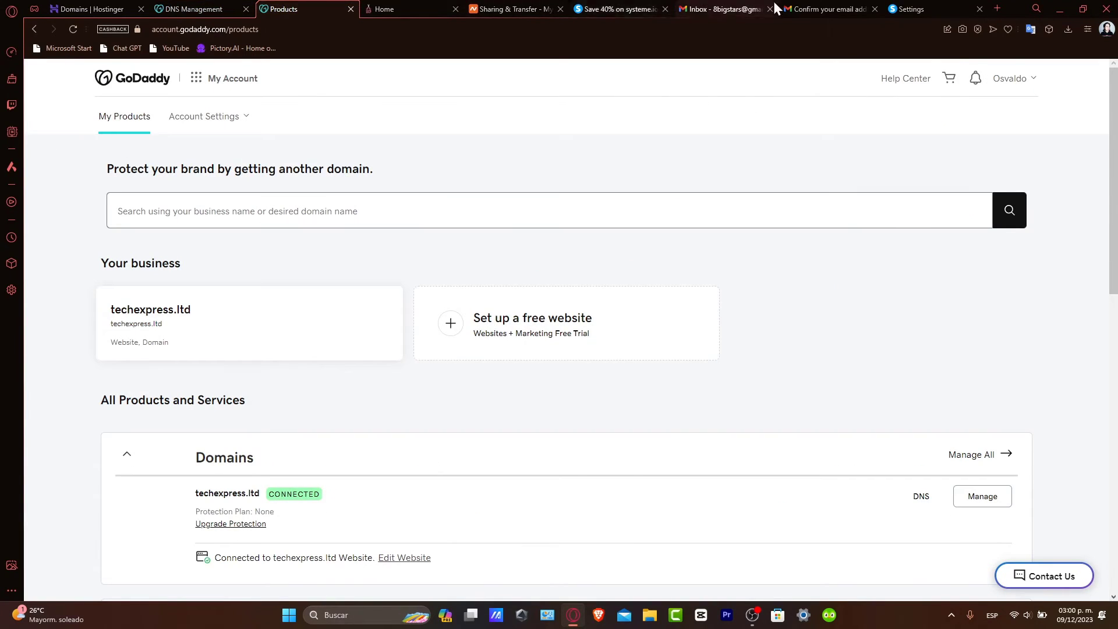
# Create another GoDaddy CNAME record named with Systeme.io's second validation host name
pyautogui.click(895, 9)
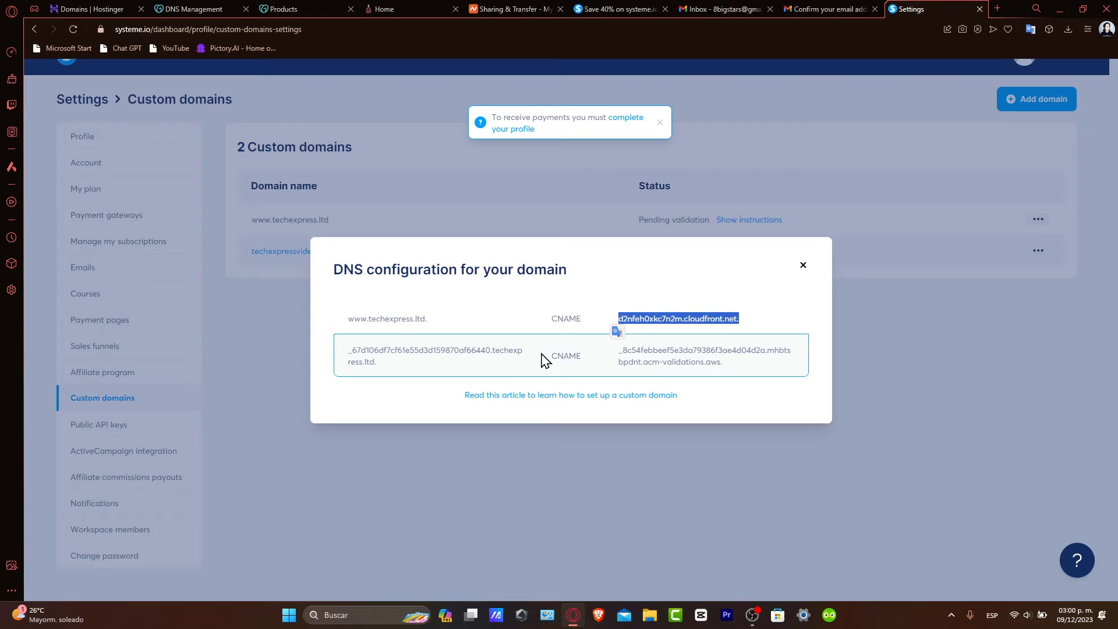
pyautogui.click(354, 349)
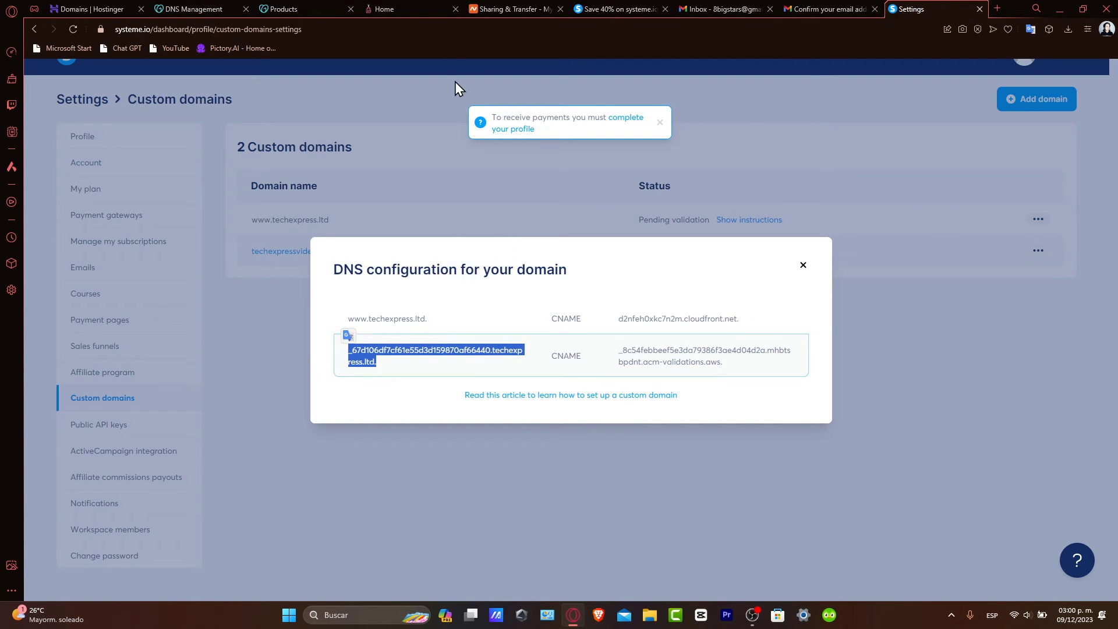
pyautogui.click(87, 8)
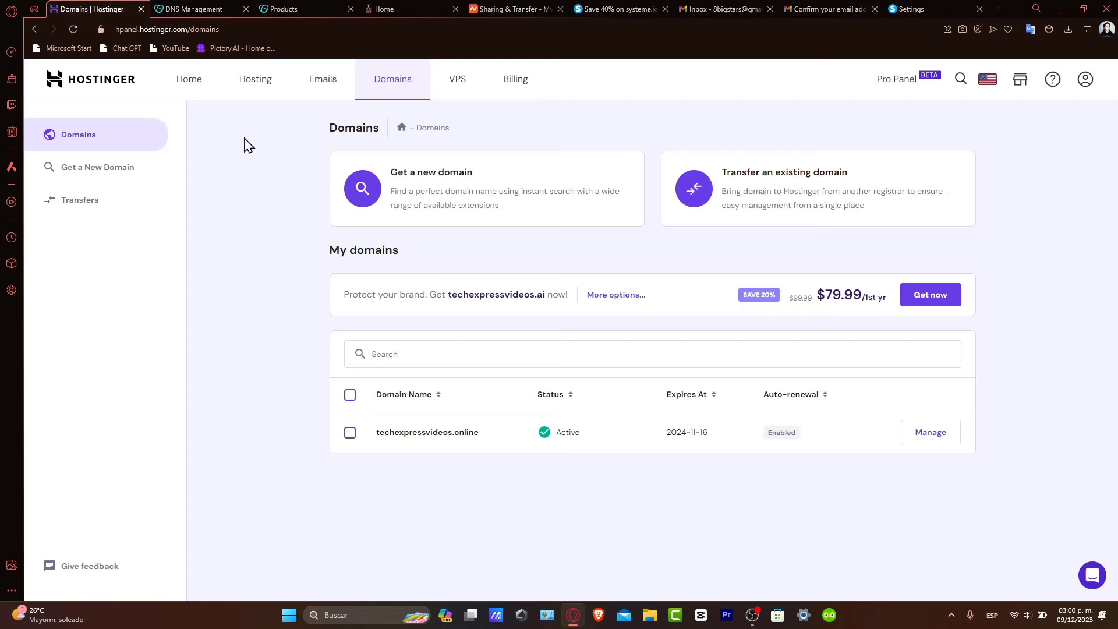
pyautogui.click(198, 8)
pyautogui.click(274, 277)
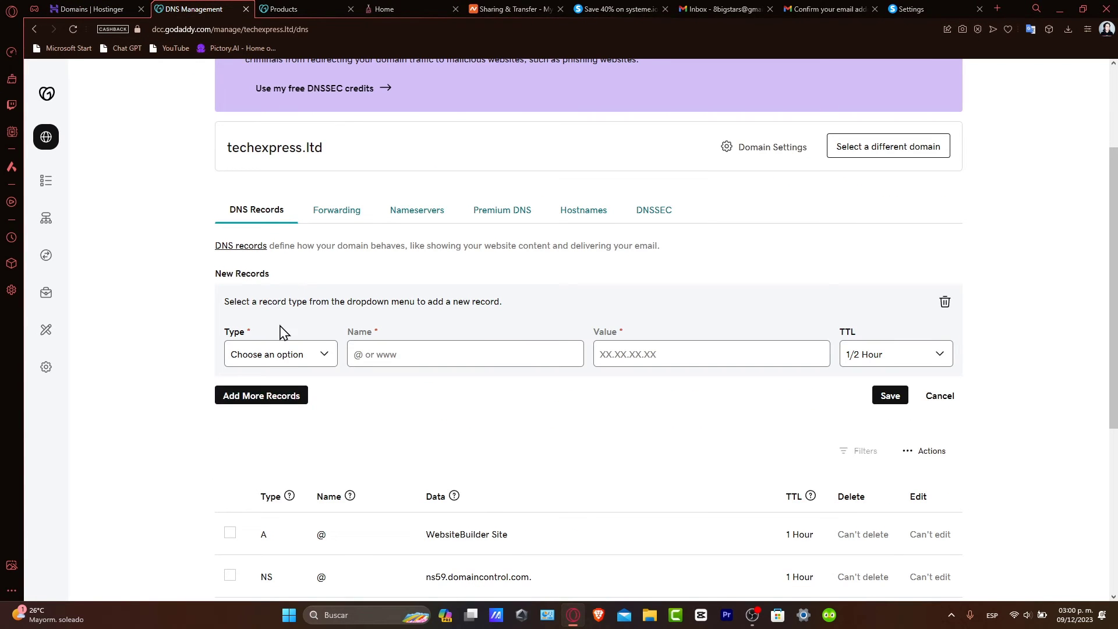
pyautogui.click(278, 355)
pyautogui.click(268, 414)
pyautogui.click(424, 354)
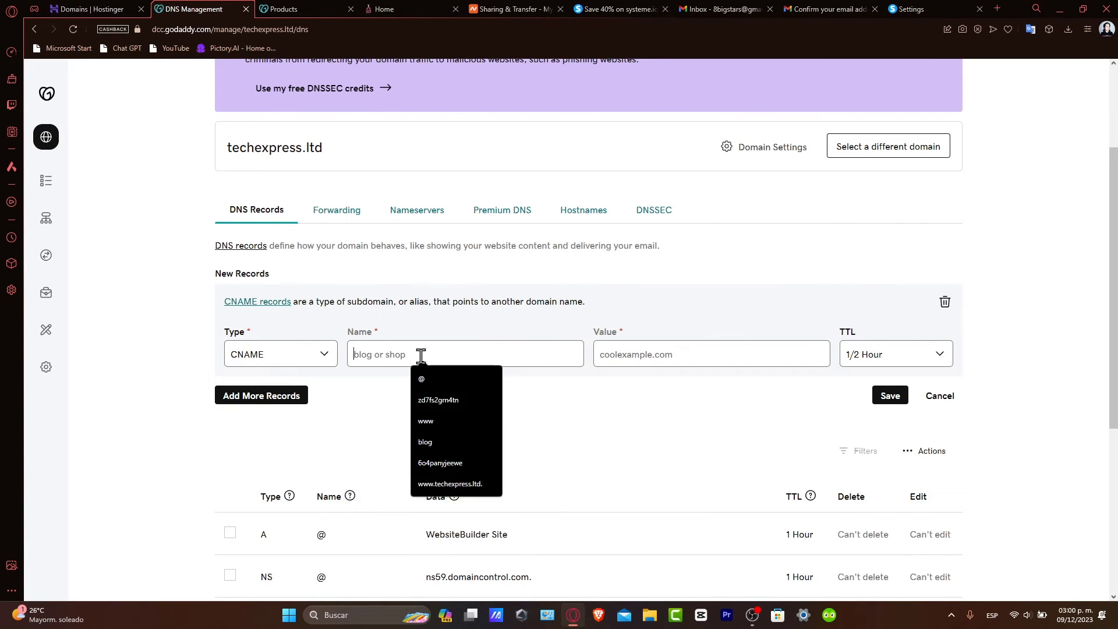
pyautogui.hotkey('ctrl', 'v')
# Paste the acm-validations.aws target into the record's Value and save it successfully
pyautogui.click(914, 9)
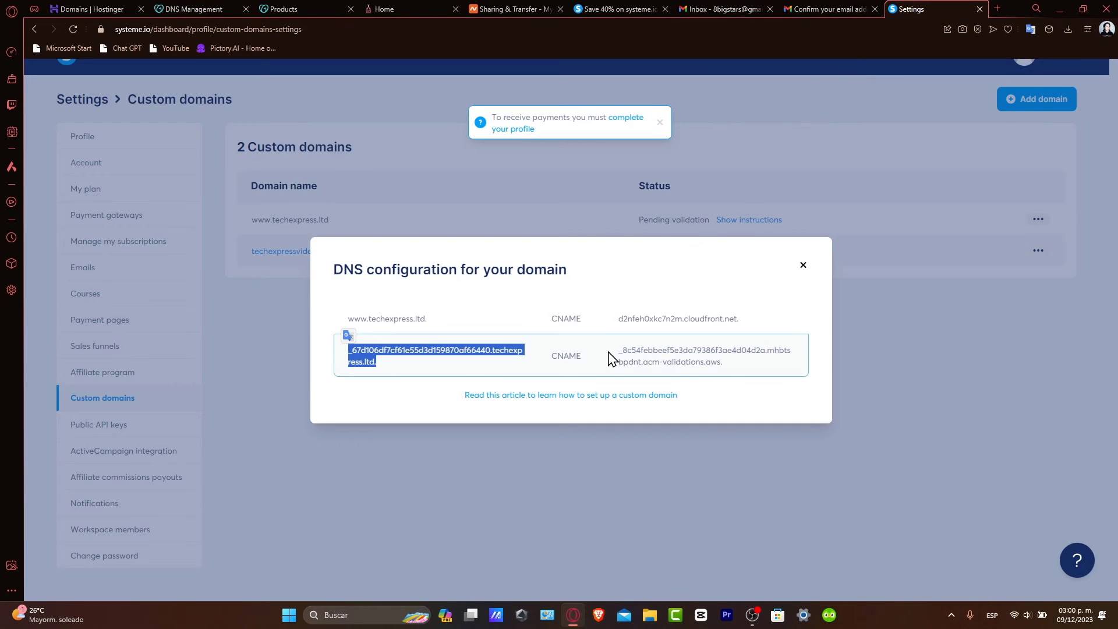
pyautogui.moveTo(724, 362); pyautogui.dragTo(621, 347)
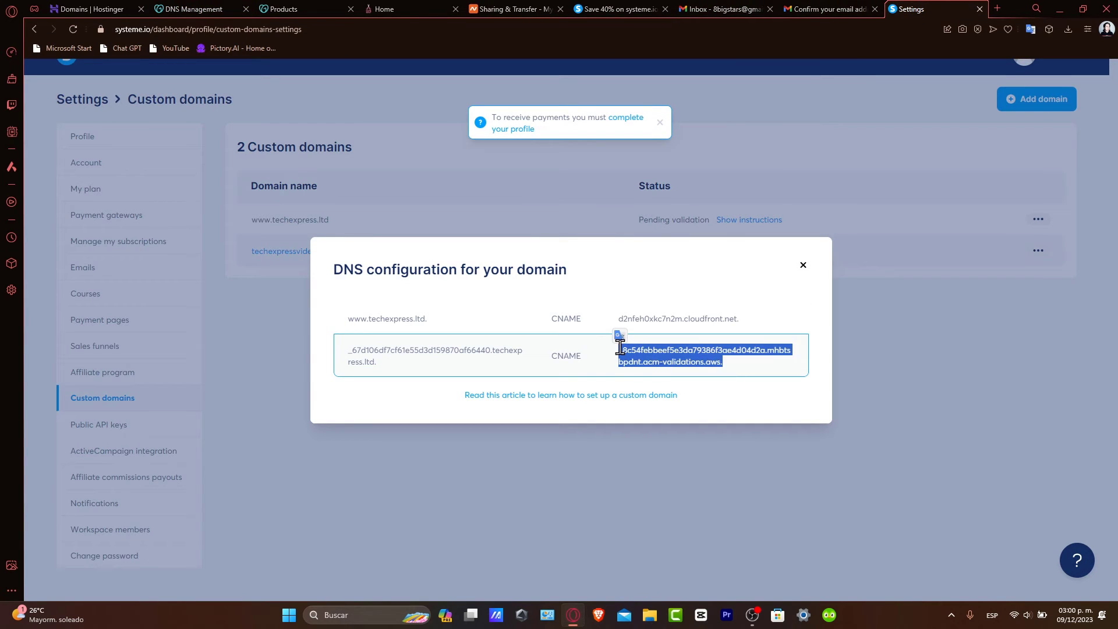
pyautogui.click(198, 9)
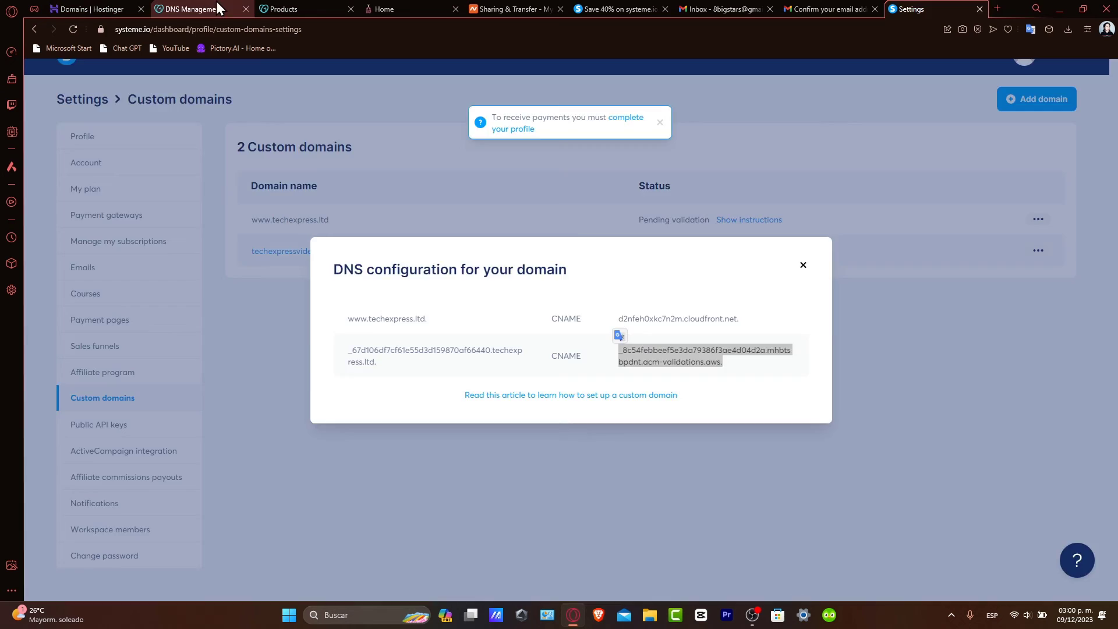
pyautogui.click(657, 352)
pyautogui.hotkey('ctrl', 'v')
pyautogui.click(890, 396)
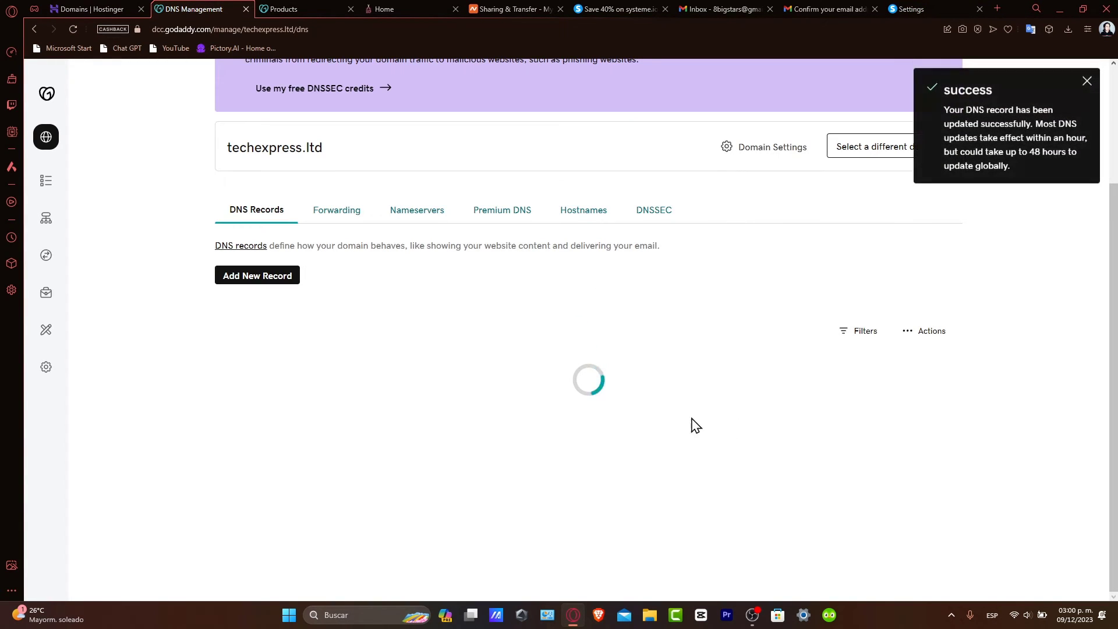
pyautogui.click(941, 7)
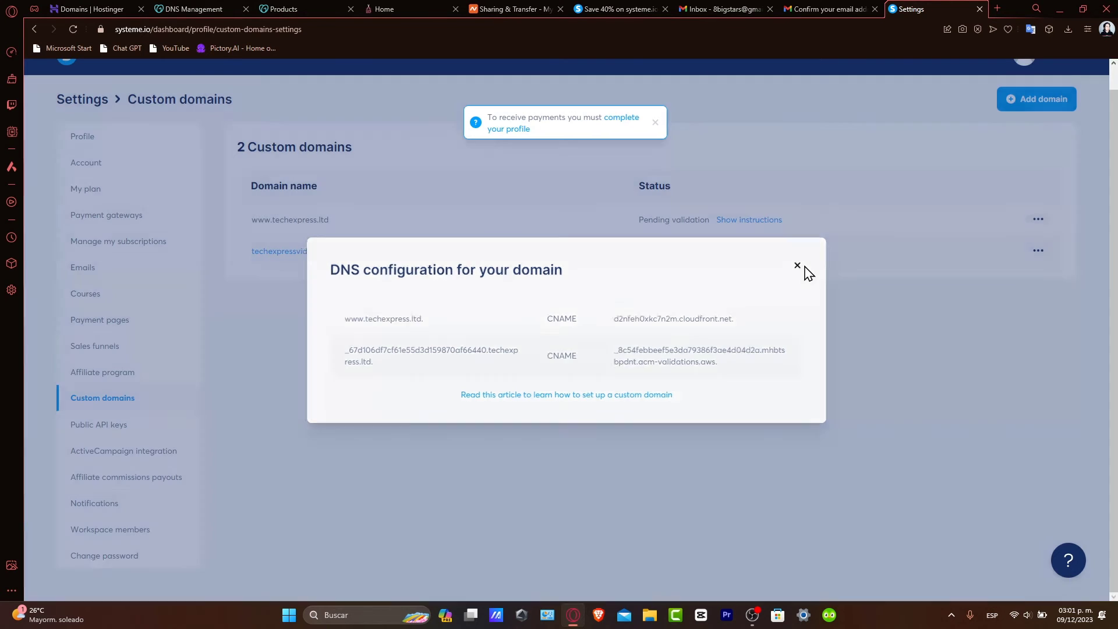
pyautogui.click(803, 265)
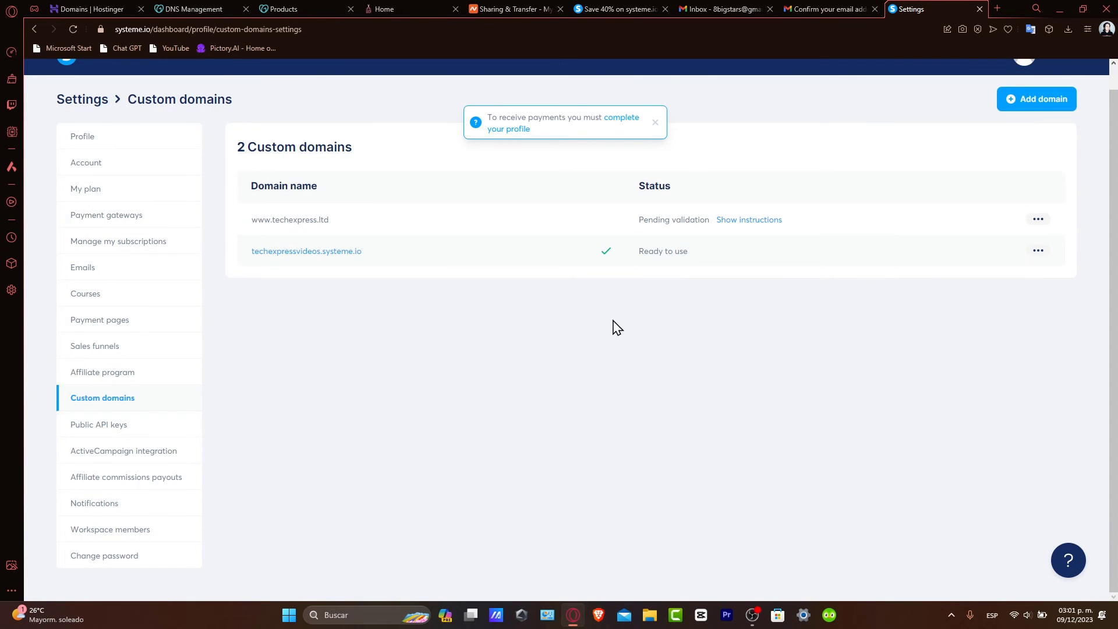
pyautogui.moveTo(612, 257)
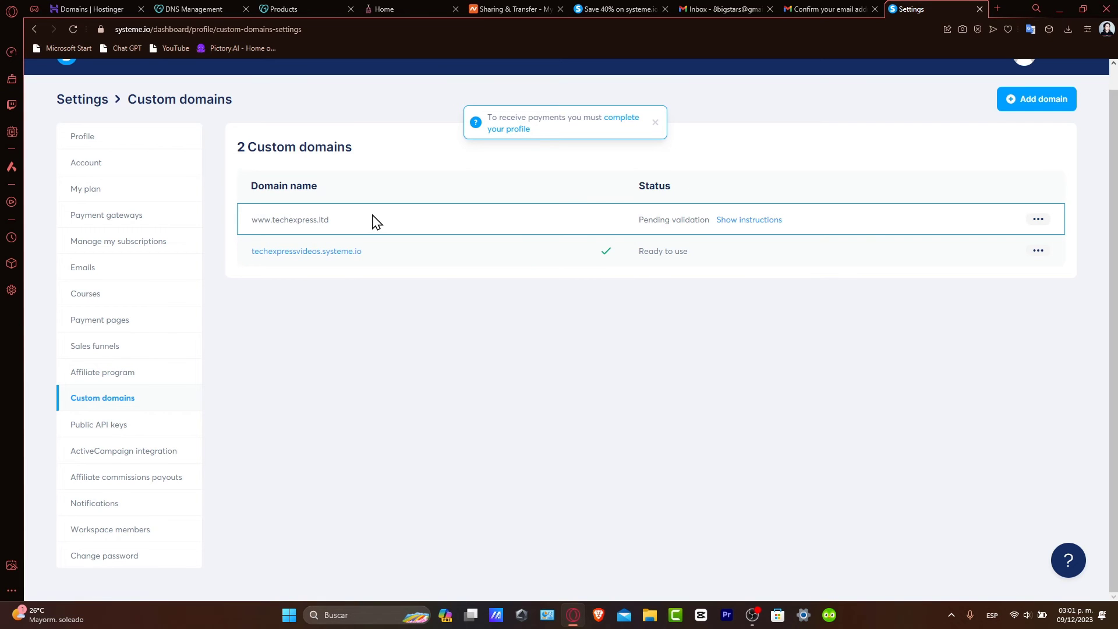
pyautogui.click(1038, 219)
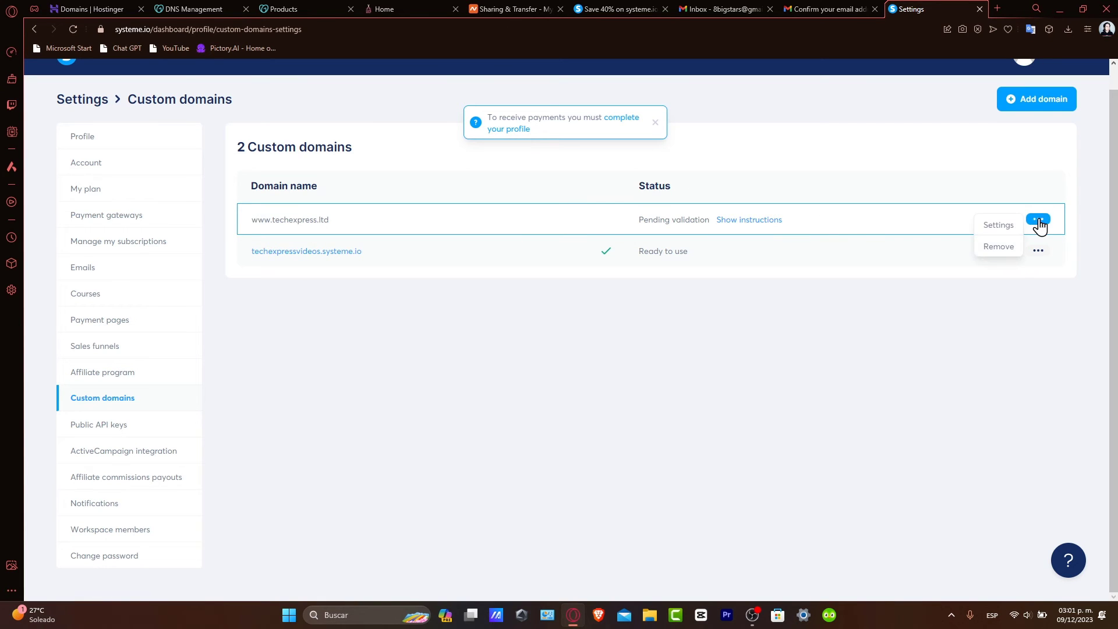
pyautogui.click(751, 222)
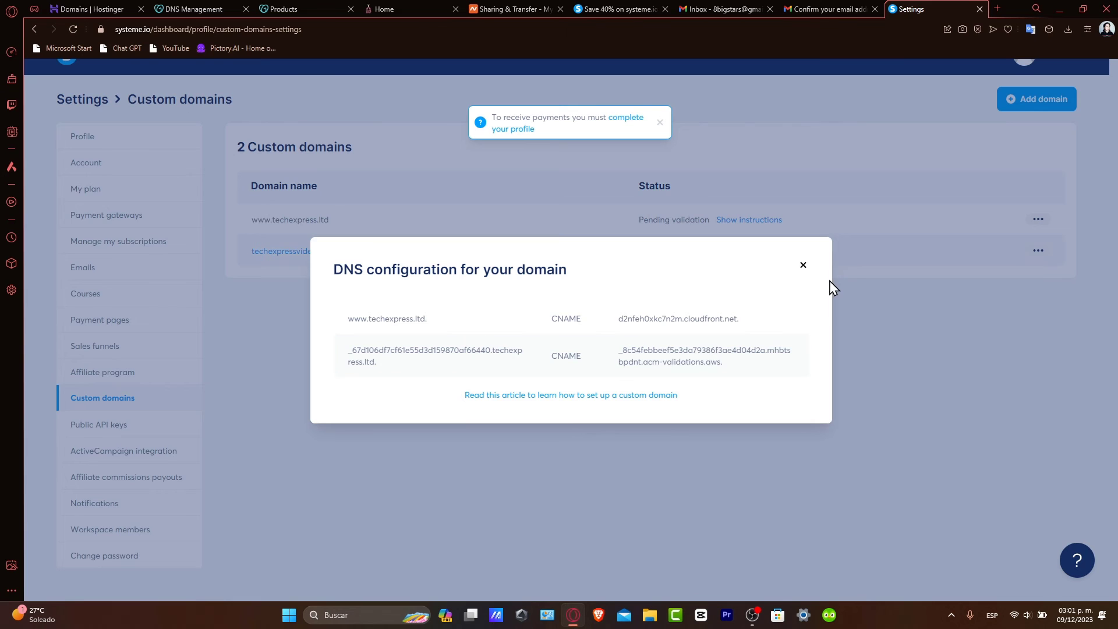
pyautogui.click(804, 265)
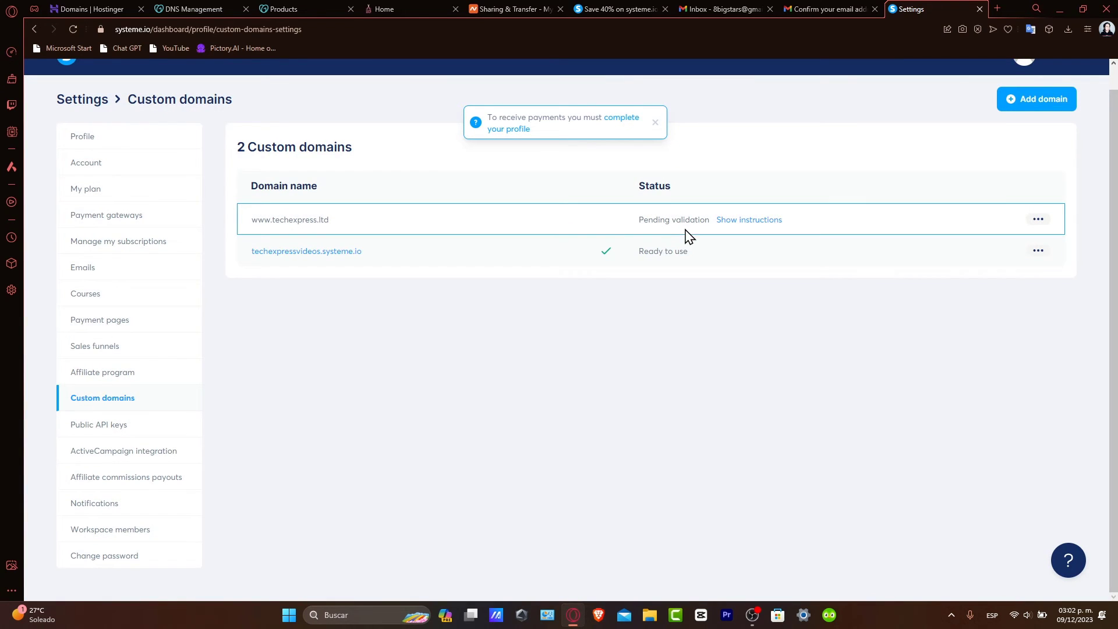
pyautogui.moveTo(637, 220); pyautogui.dragTo(716, 225)
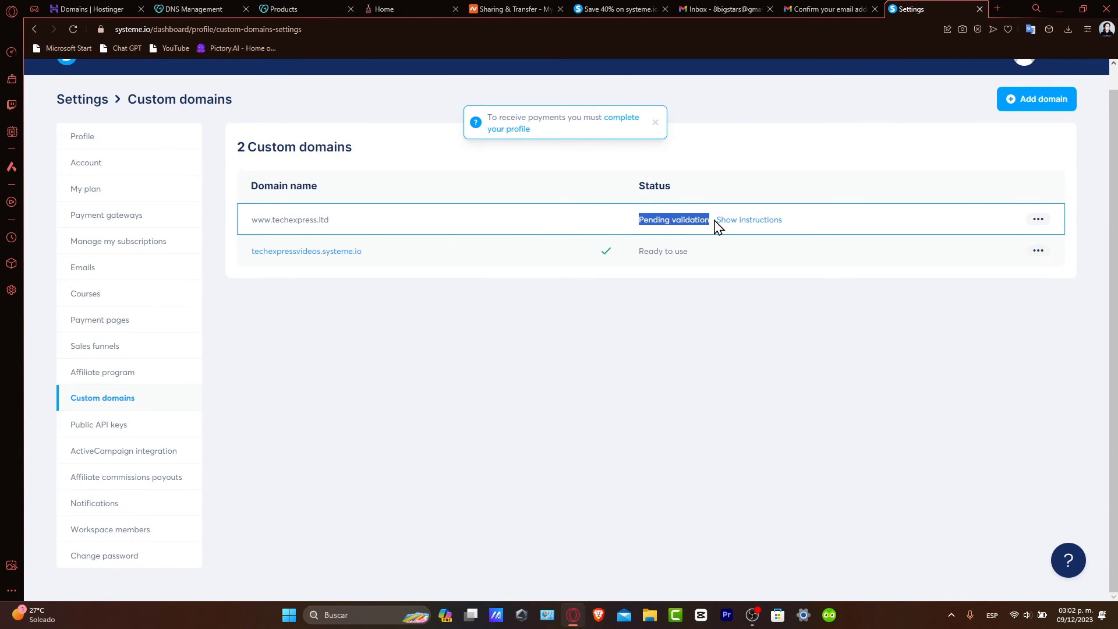